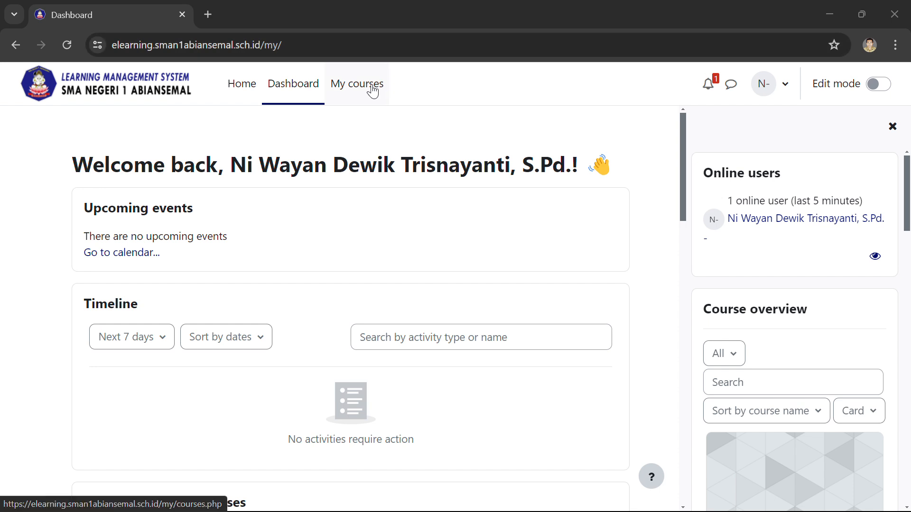
Step: Open the 2425-Workshop Latihan LMS course from the list of enrolled courses
left_click(357, 92)
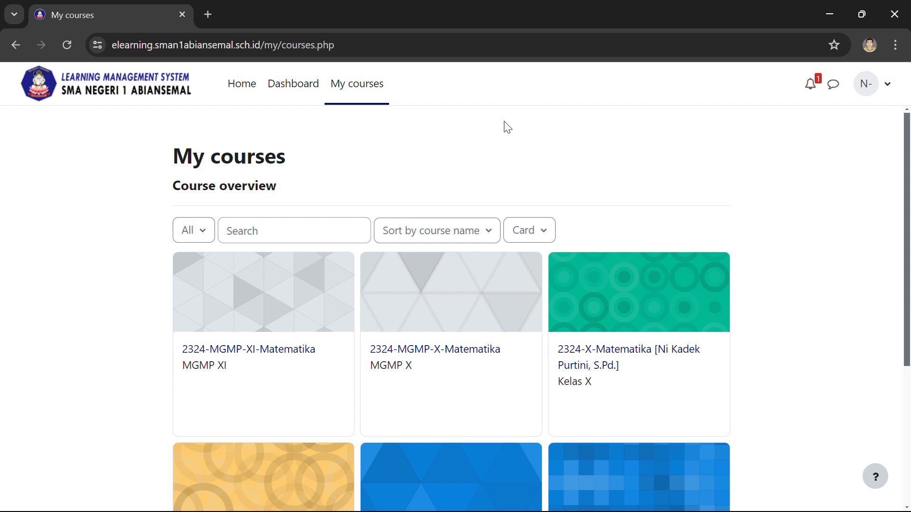
scroll(564, 133, "down", 3)
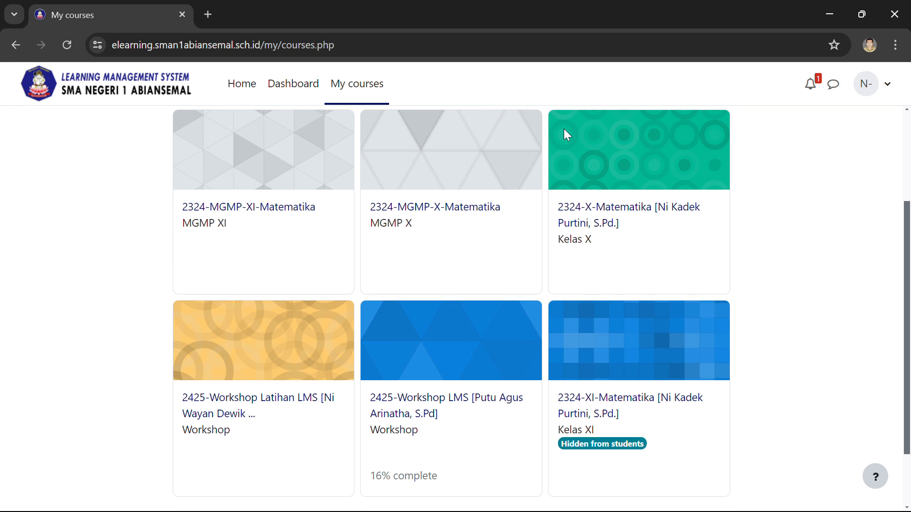
scroll(560, 207, "down", 2)
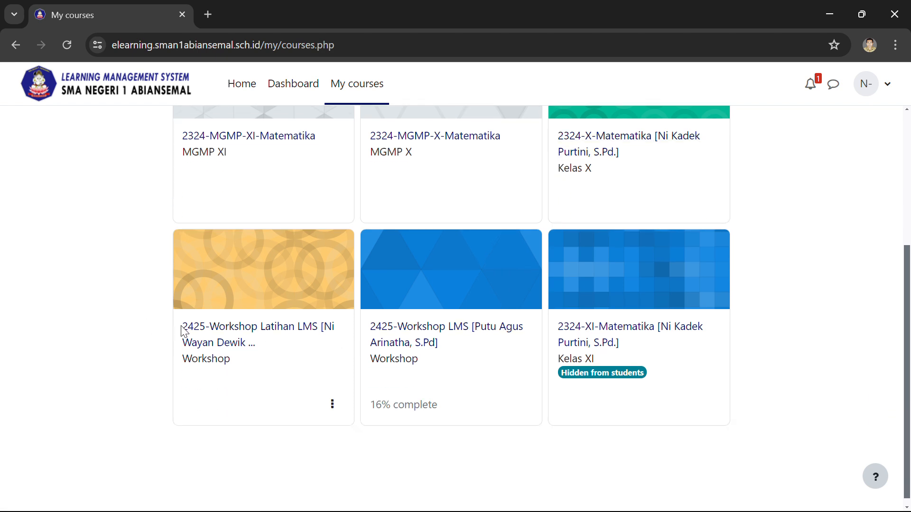
left_click_drag(175, 329, 259, 350)
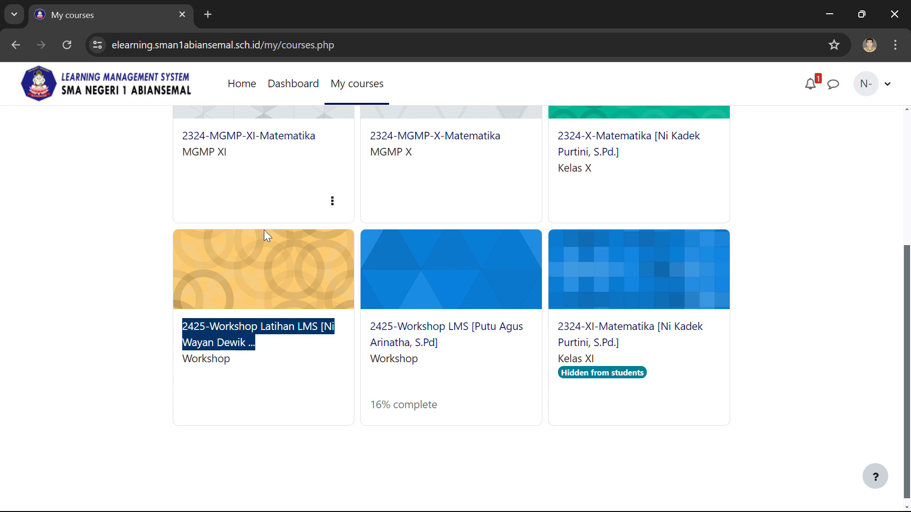
left_click(256, 335)
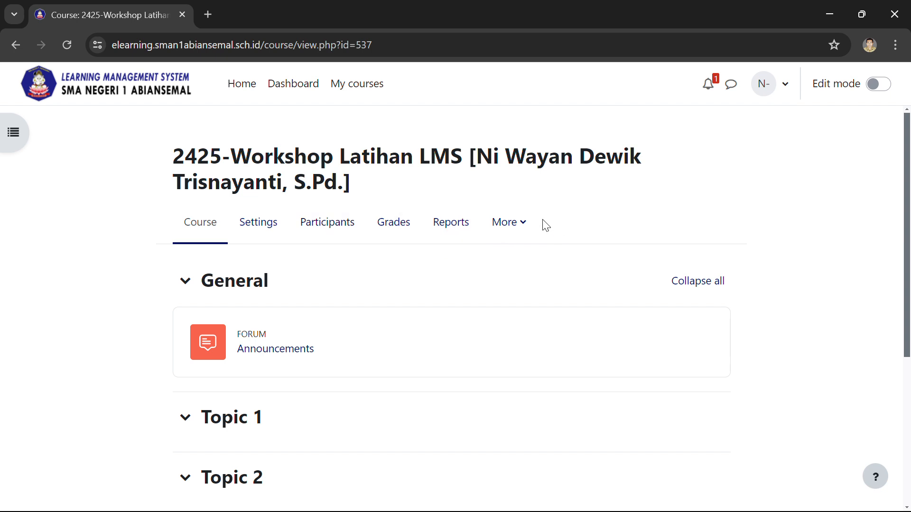
Step: Open the course's question bank and switch it to the question categories page
left_click(523, 229)
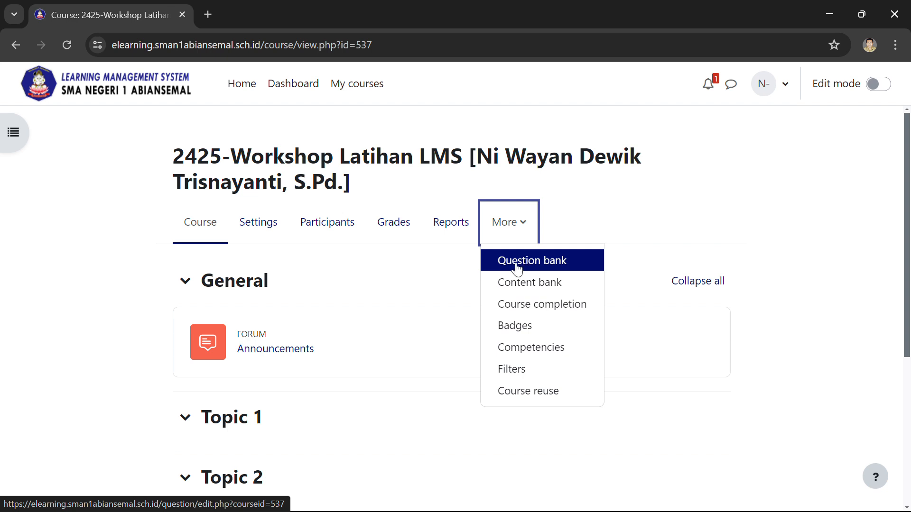
left_click(540, 262)
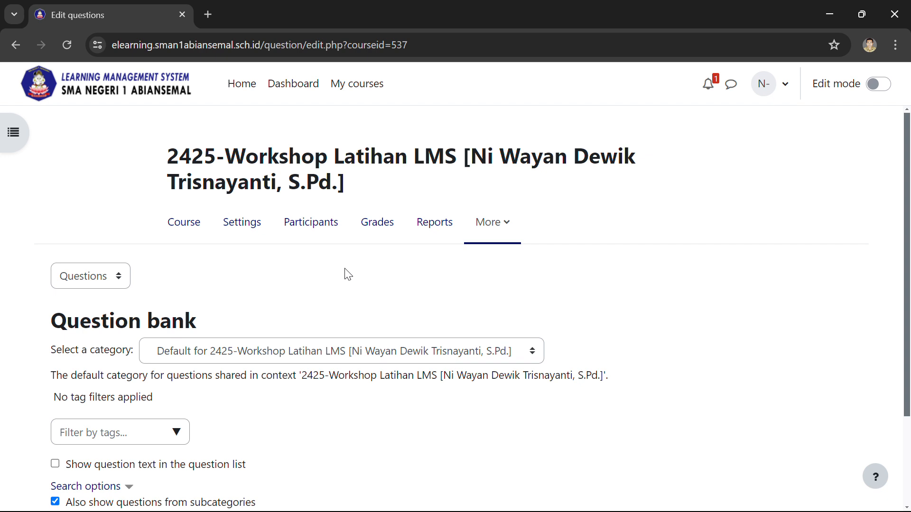
scroll(303, 268, "down", 1)
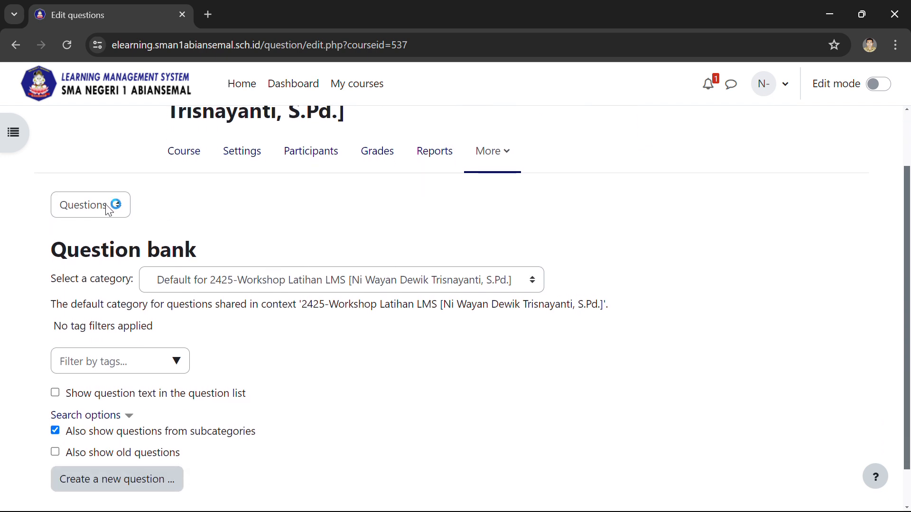
scroll(332, 294, "down", 1)
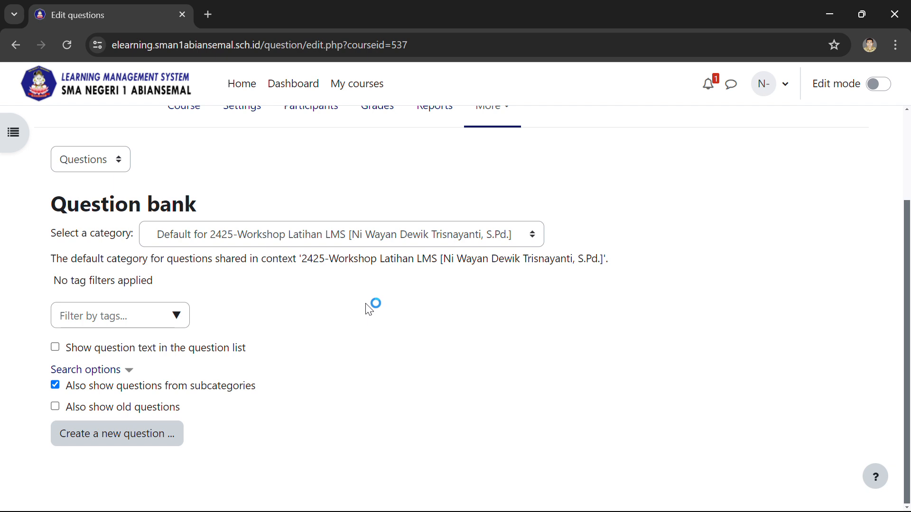
scroll(368, 307, "up", 1)
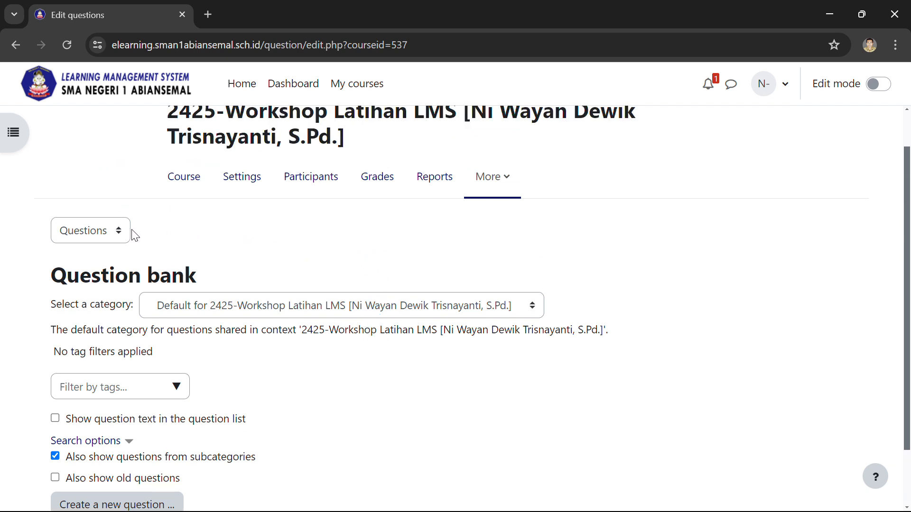
left_click(118, 237)
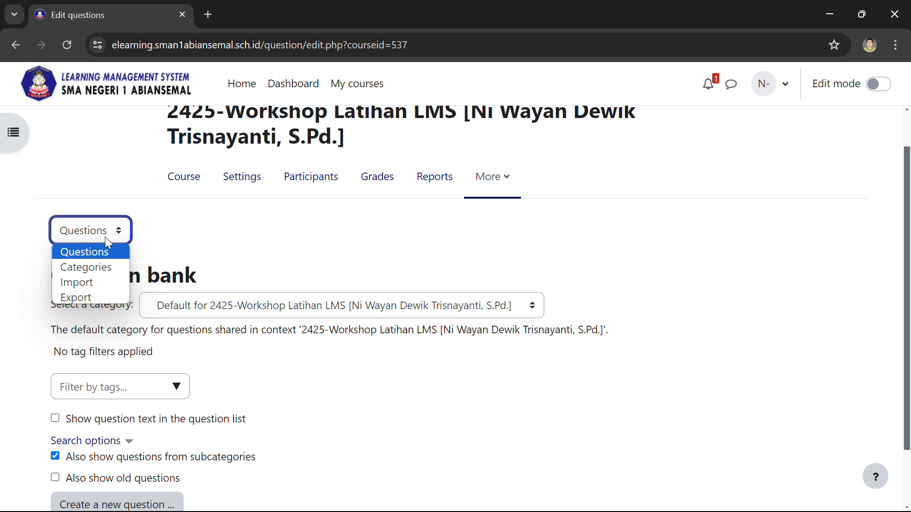
left_click(102, 268)
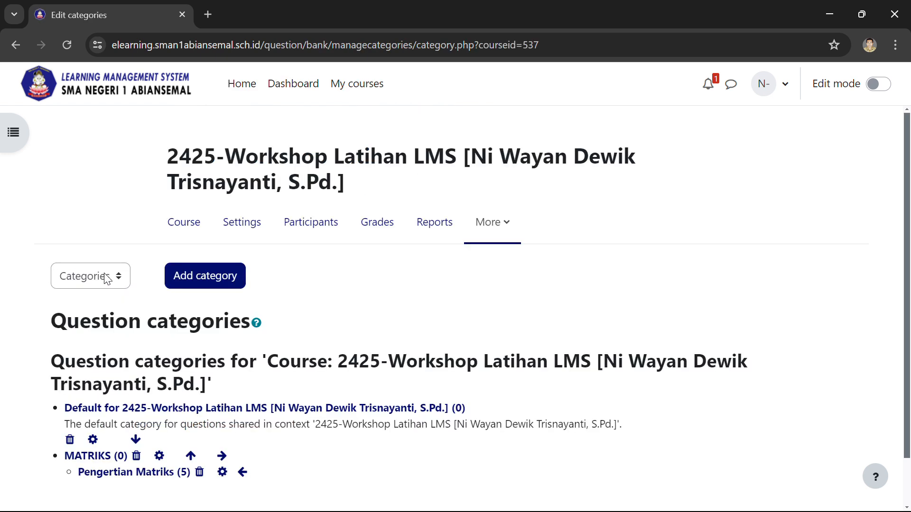
Step: Start a new question category with the course's Top category as its parent
scroll(335, 280, "down", 2)
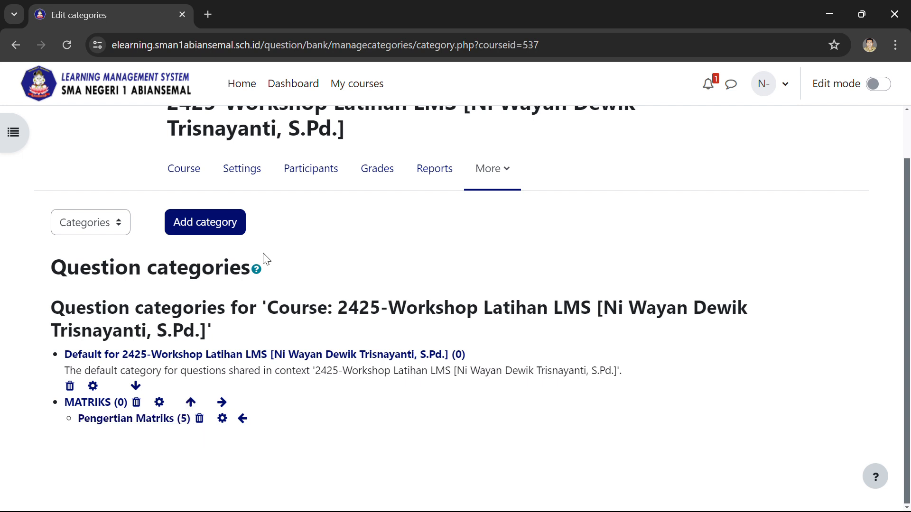
left_click(206, 227)
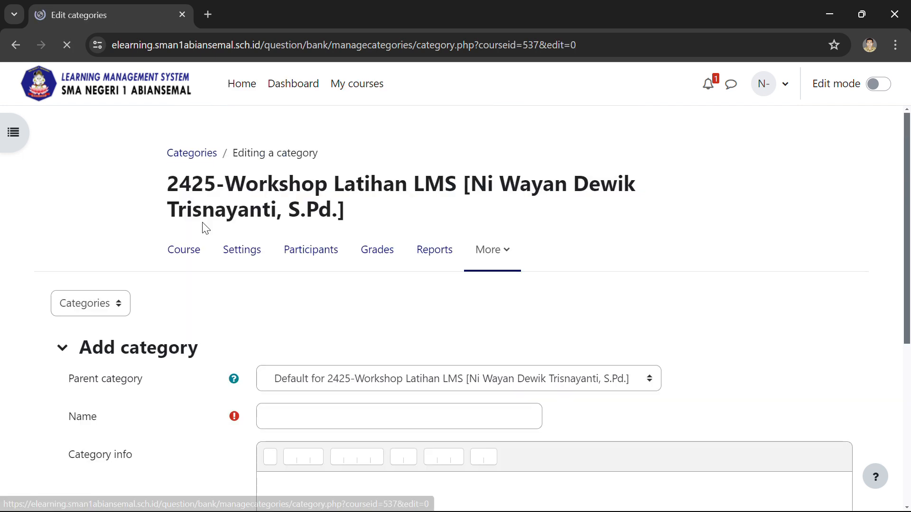
scroll(281, 248, "down", 3)
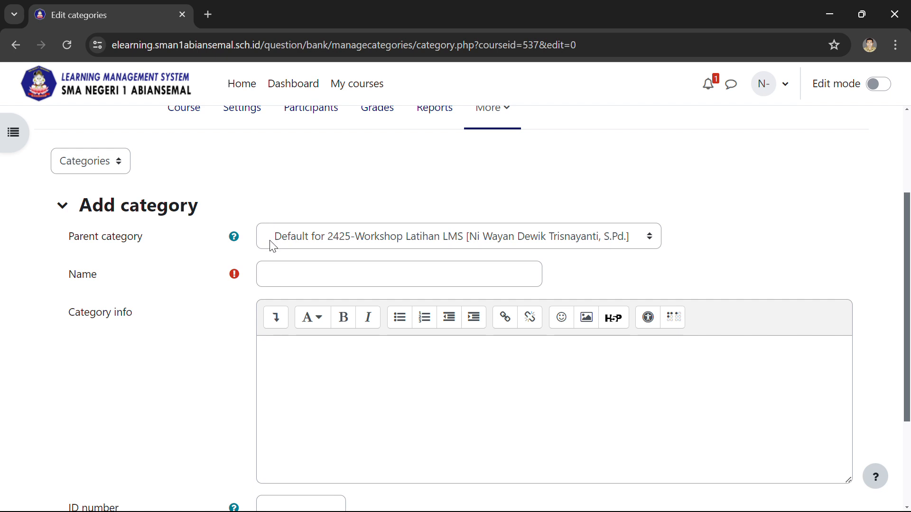
left_click(625, 241)
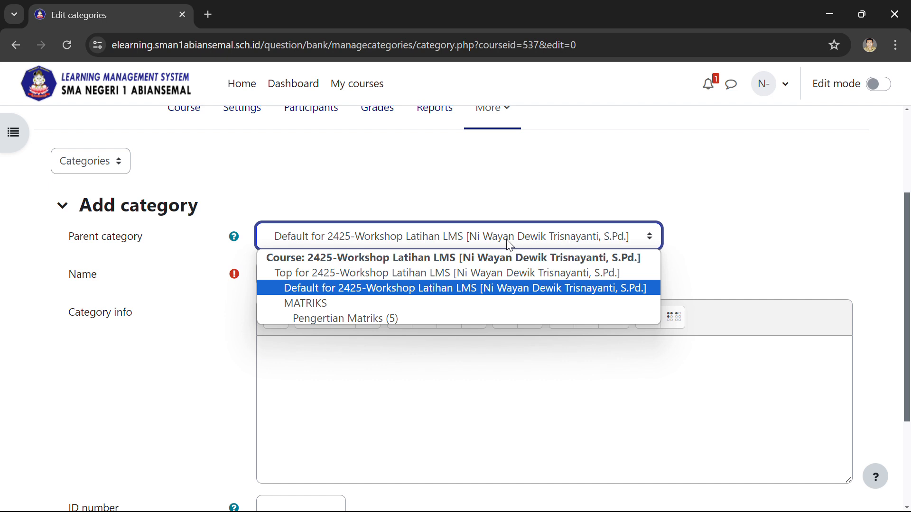
left_click(445, 279)
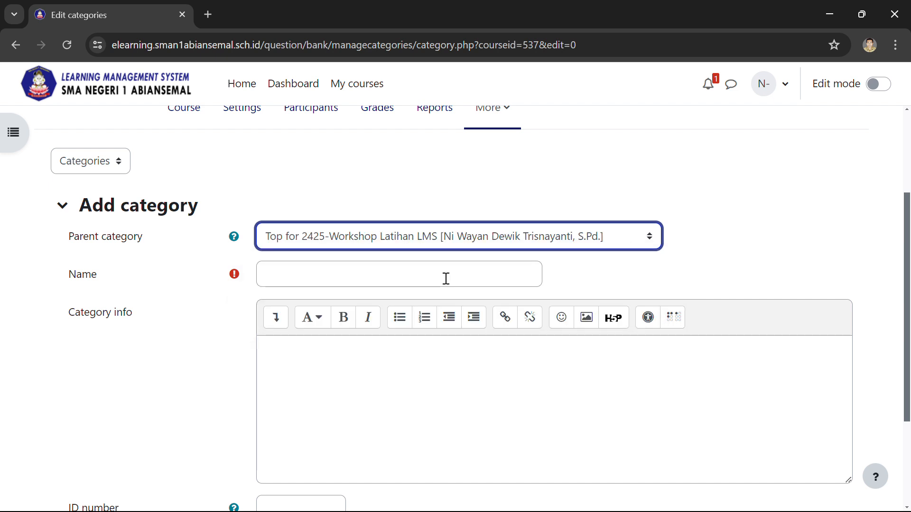
Step: Name the new question category Workshop and add it to the course
left_click(380, 275)
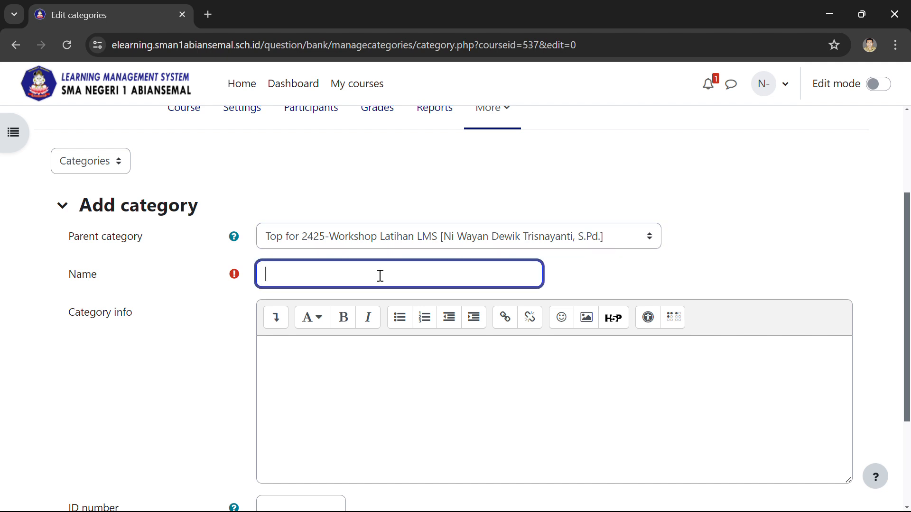
type("Wr")
type("orksho")
type("p")
scroll(380, 276, "down", 3)
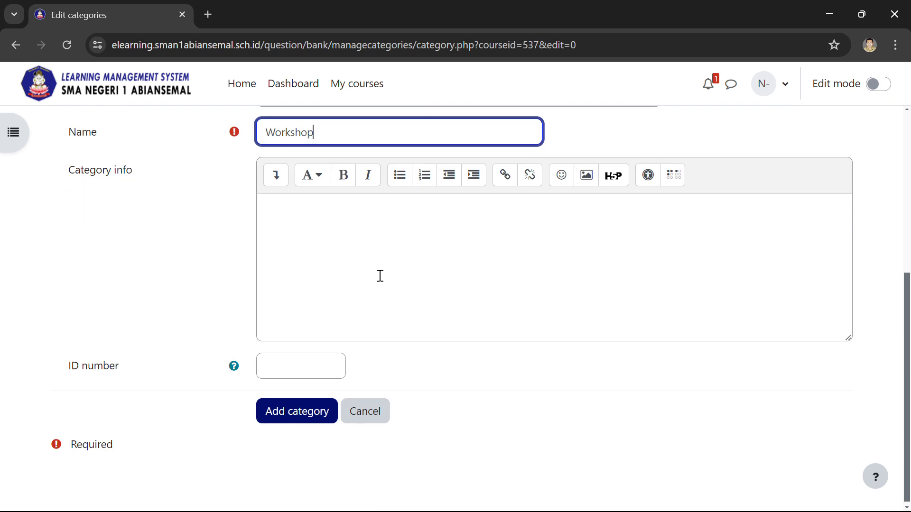
scroll(380, 275, "up", 1)
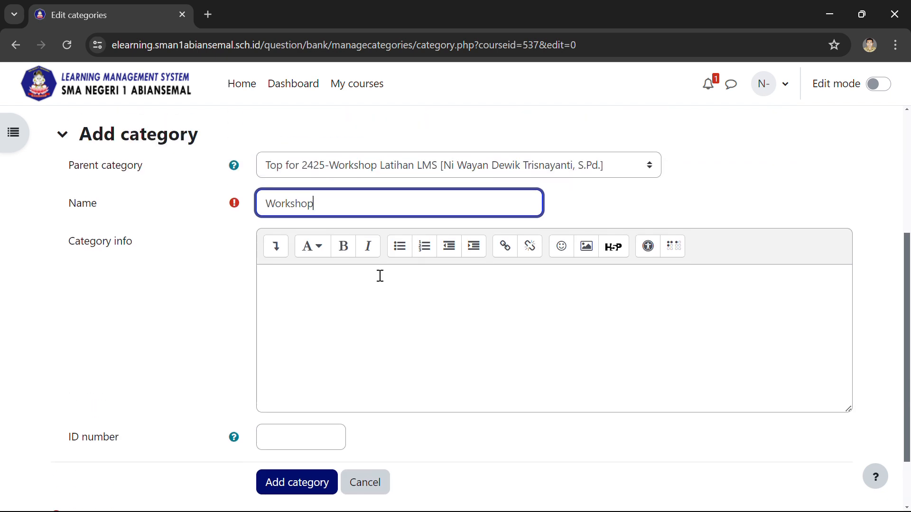
scroll(391, 279, "down", 1)
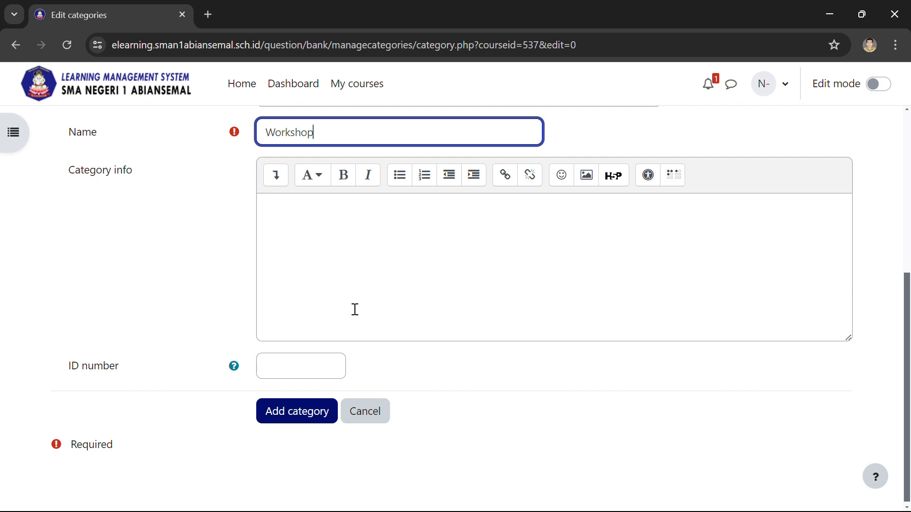
left_click(314, 421)
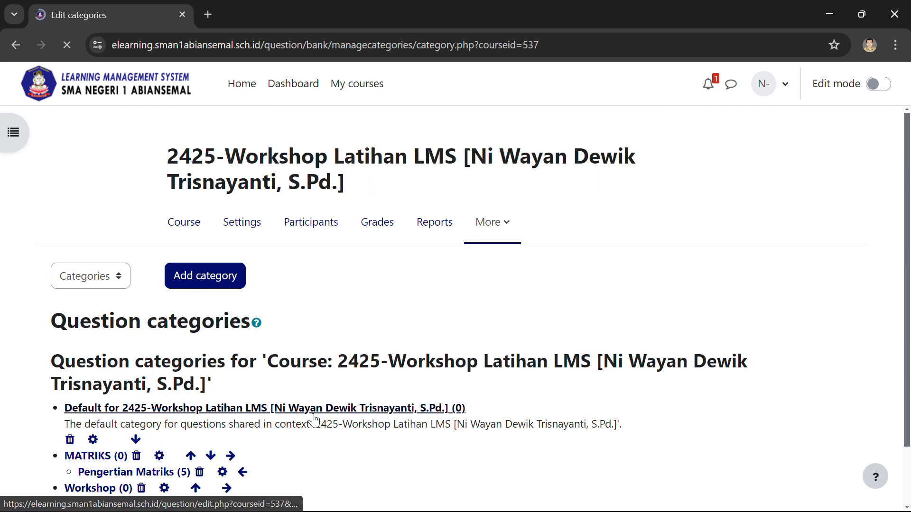
Step: Start another question category with Workshop as its parent category
scroll(356, 268, "down", 1)
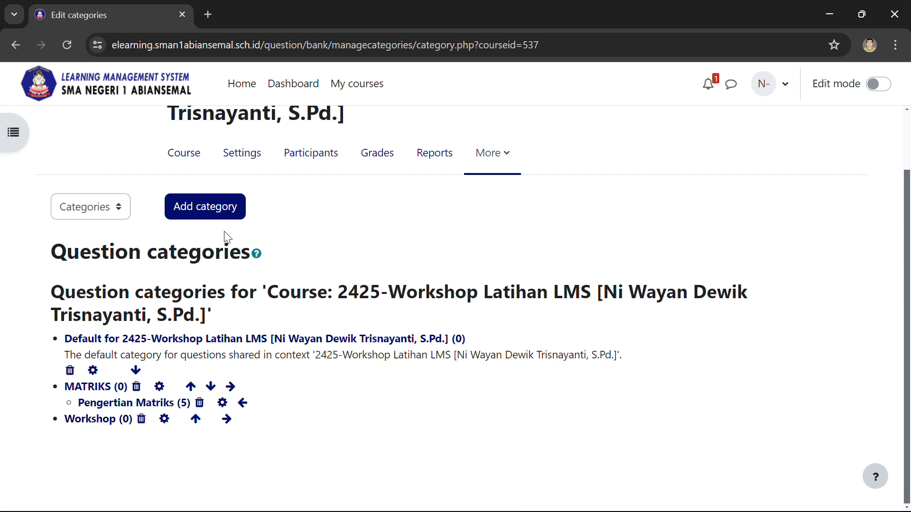
left_click(213, 204)
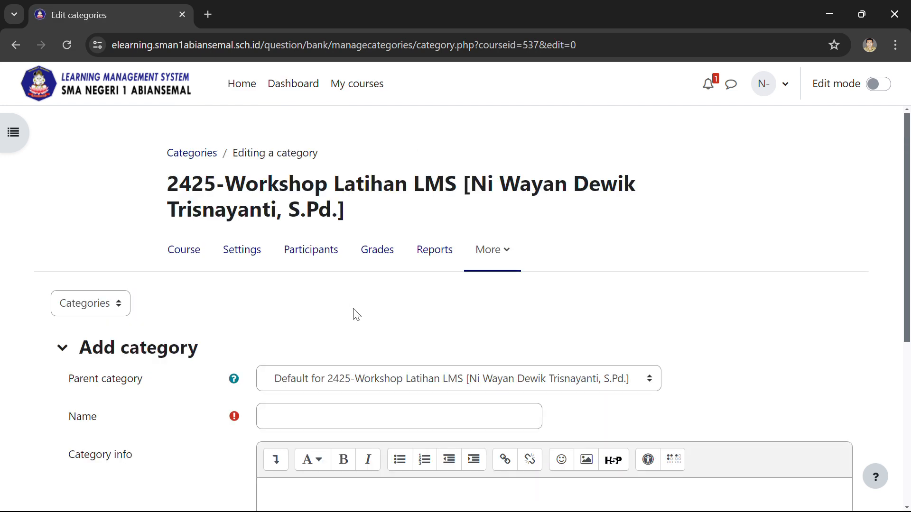
scroll(203, 272, "down", 3)
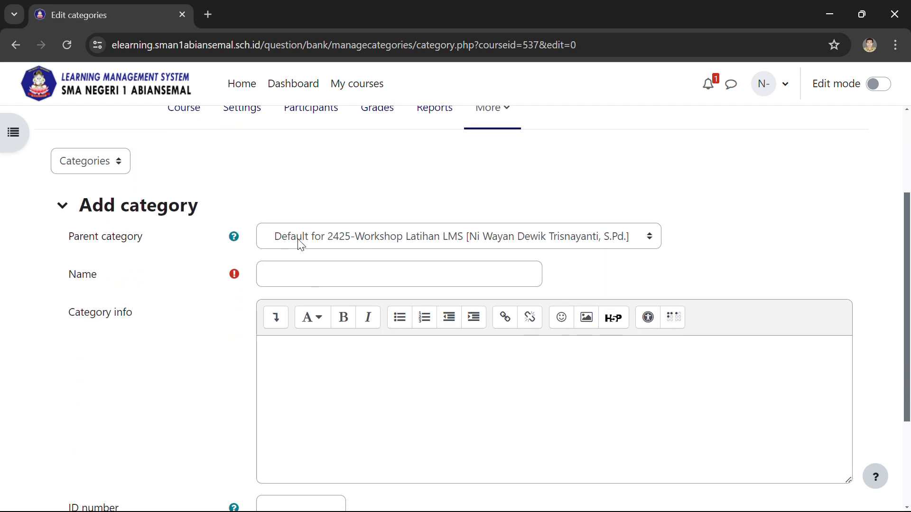
left_click(334, 241)
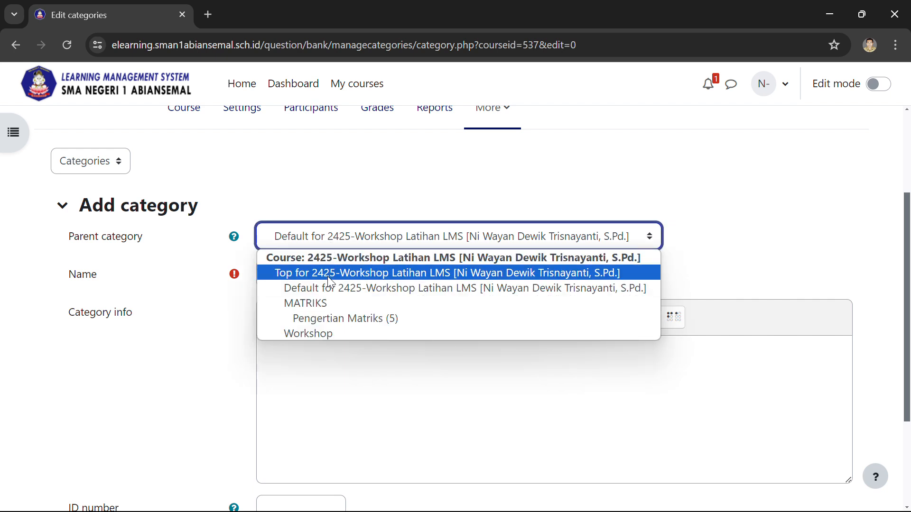
left_click(334, 335)
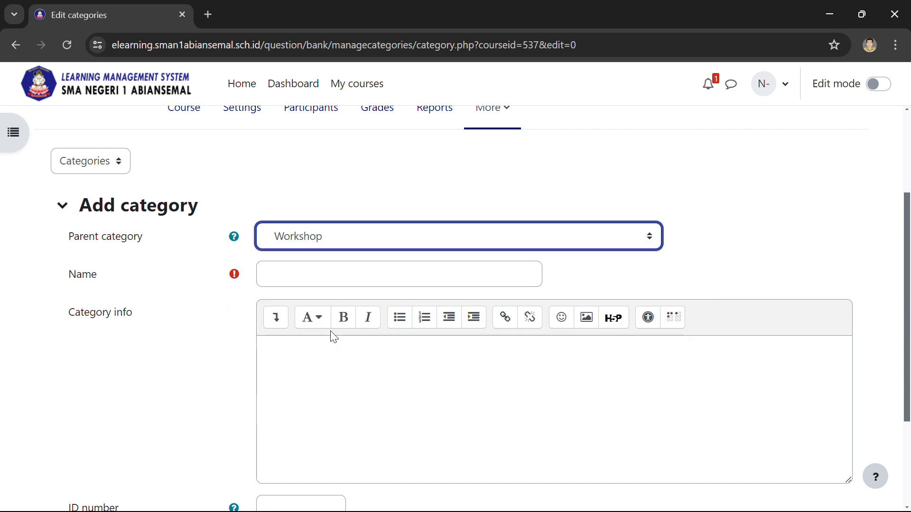
Step: Name the subcategory Pretest and add it to the question categories
left_click(352, 273)
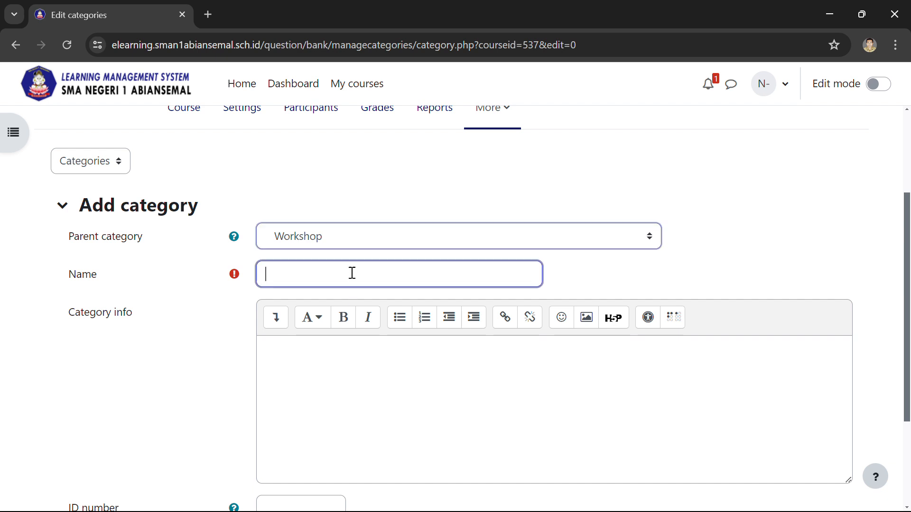
type("Pretest")
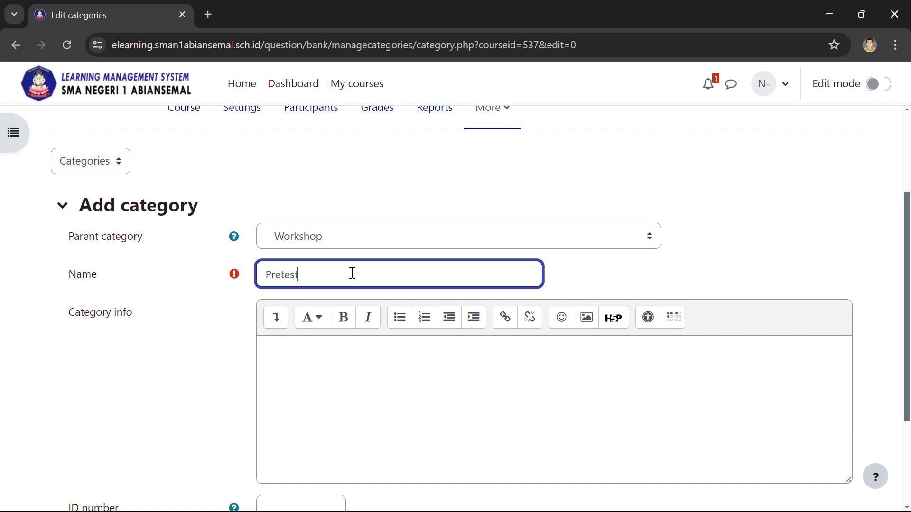
scroll(352, 274, "down", 3)
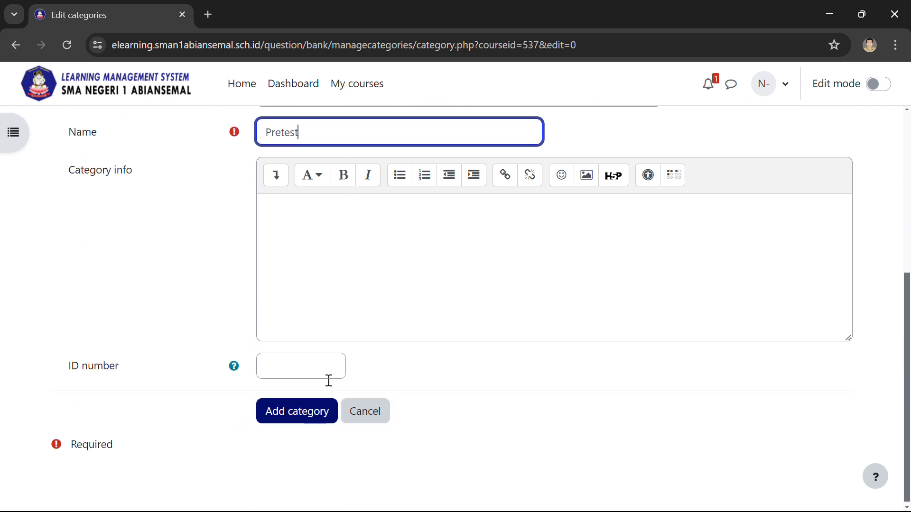
left_click(318, 415)
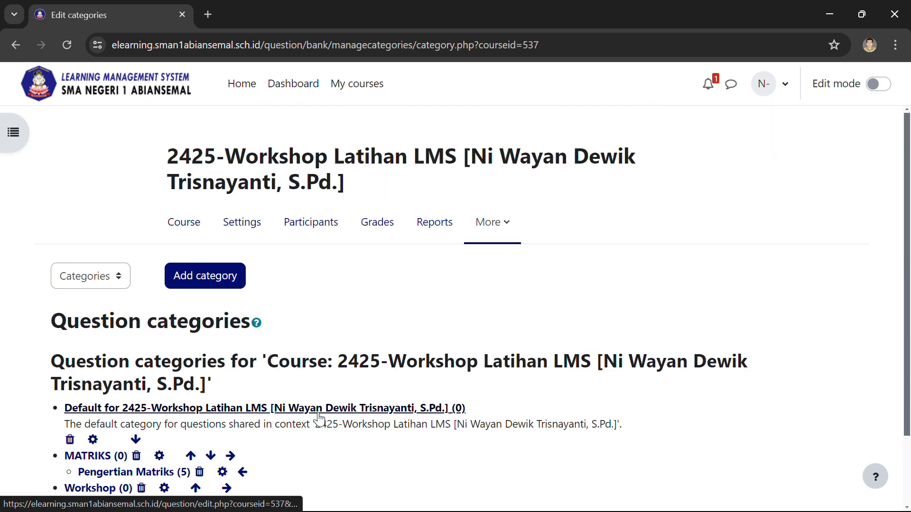
scroll(392, 292, "down", 2)
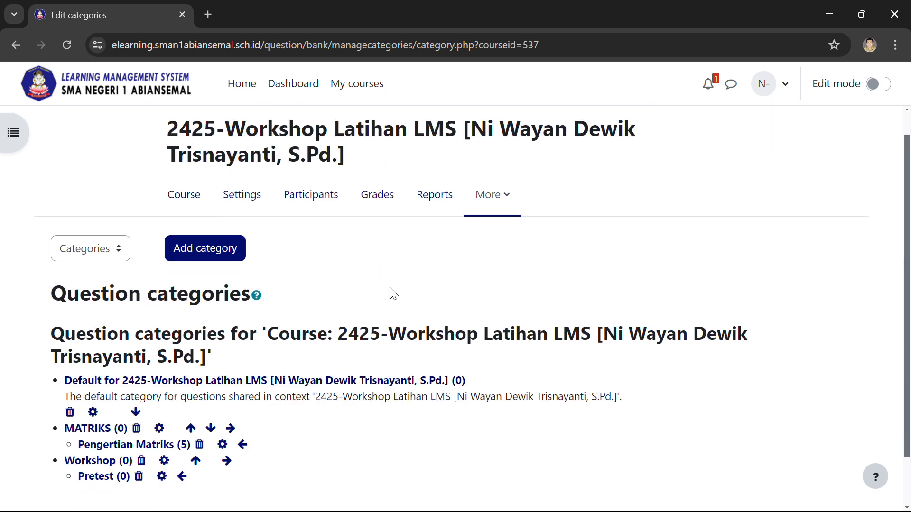